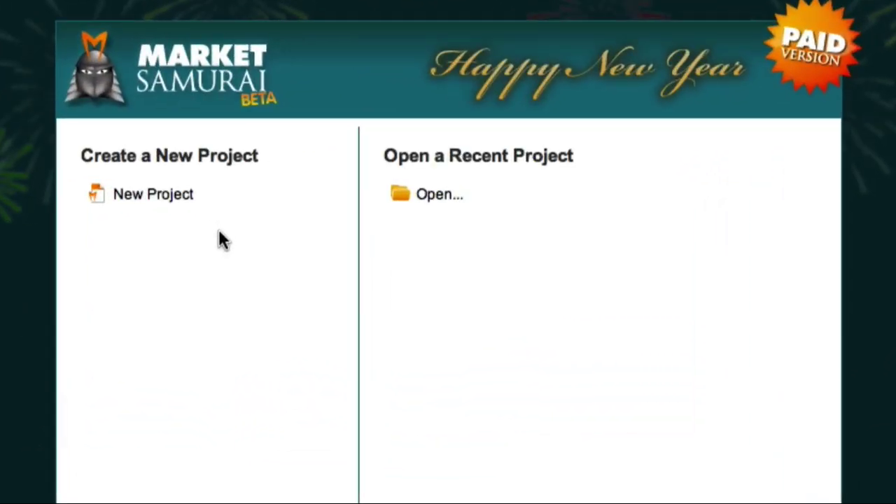
Create a new project with the keyword 'dog training' and open its SEO Competition module.
left_click(170, 198)
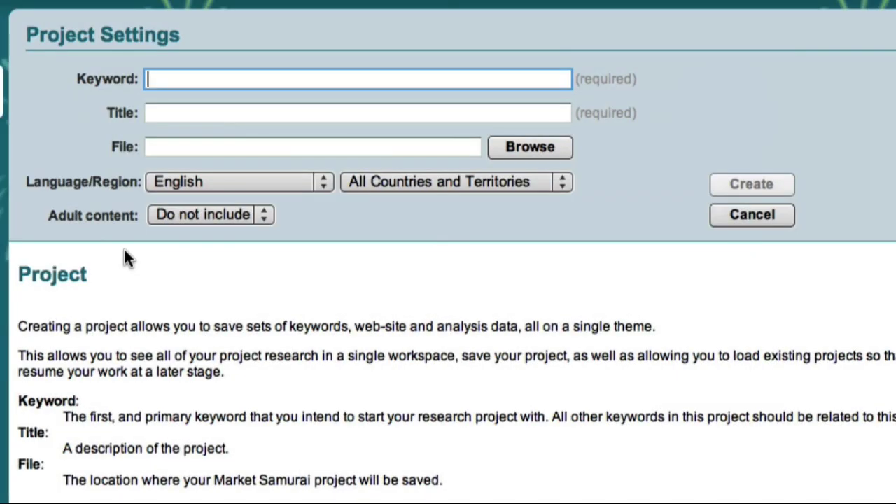
type("dog training")
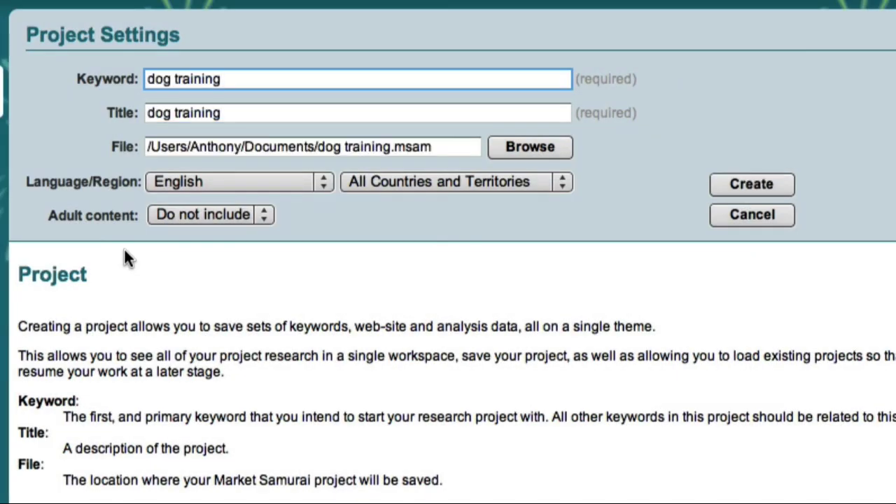
key("Return")
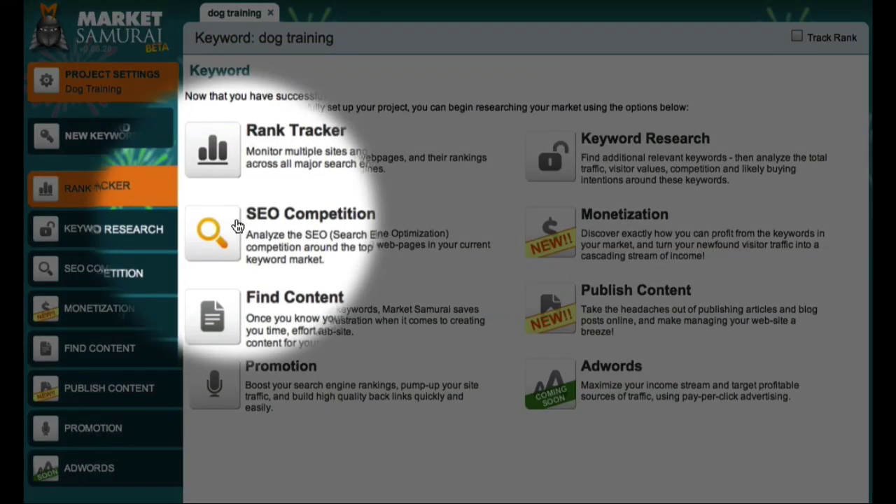
left_click(238, 226)
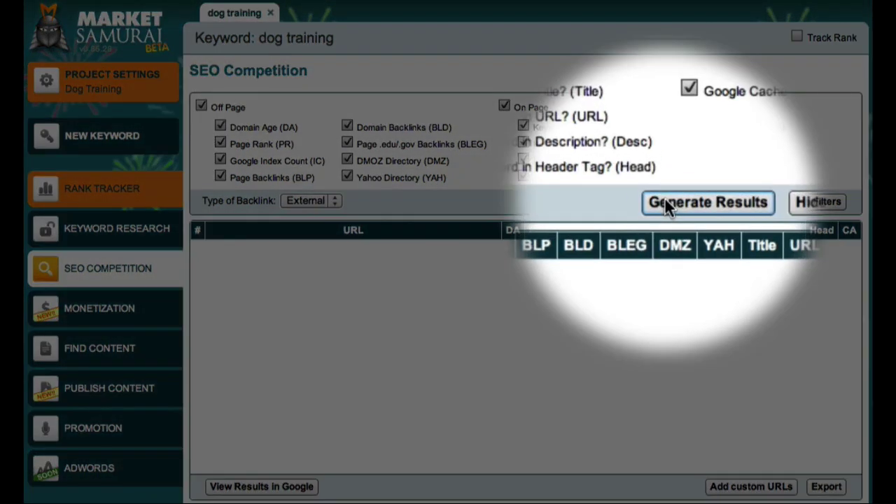
Generate the dog training competition results and open the top-ranked site's Google Trends report.
left_click(665, 199)
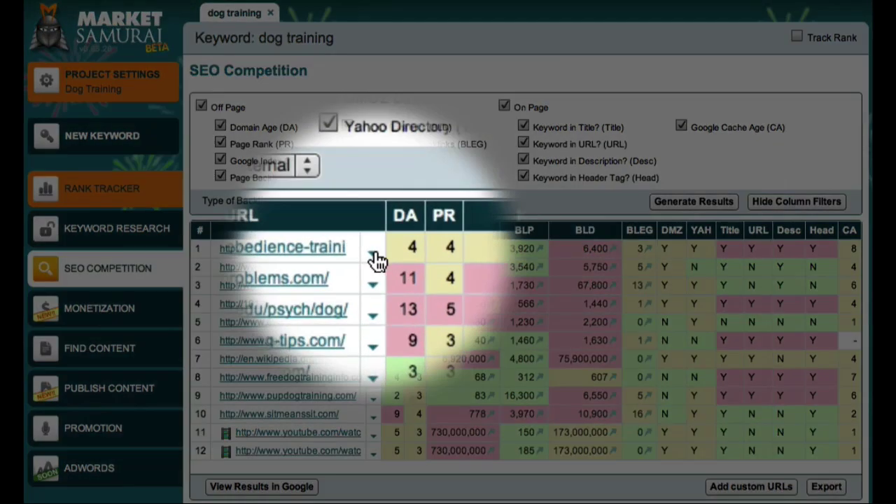
left_click(373, 249)
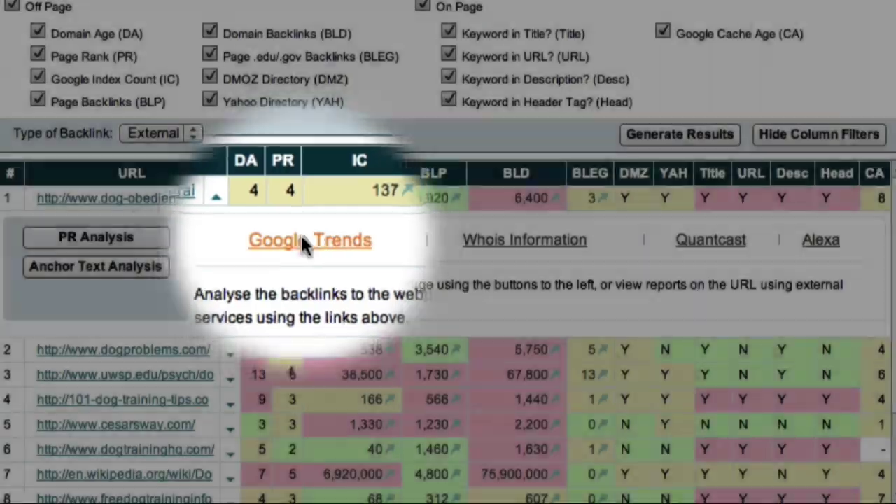
left_click(306, 247)
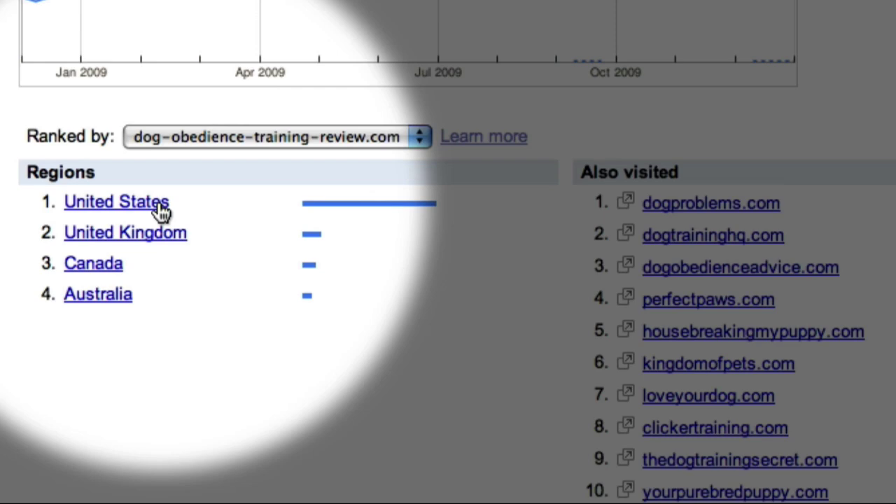
View the United States regional breakdown in Google Trends, then compare facebook with myspace.
left_click(158, 202)
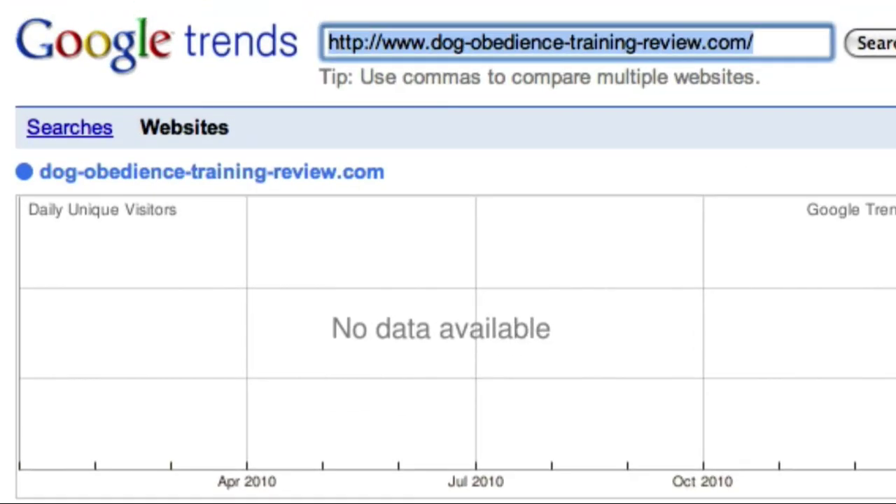
type("facebook.com,myspace.com")
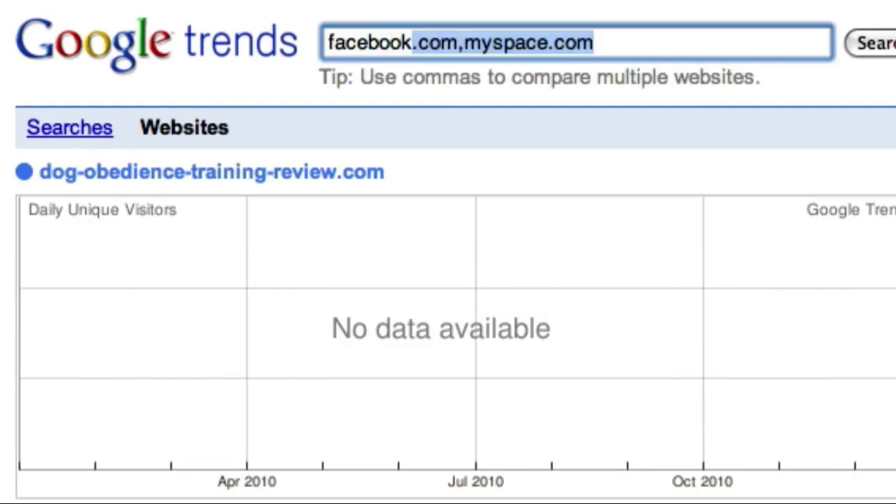
key("Return")
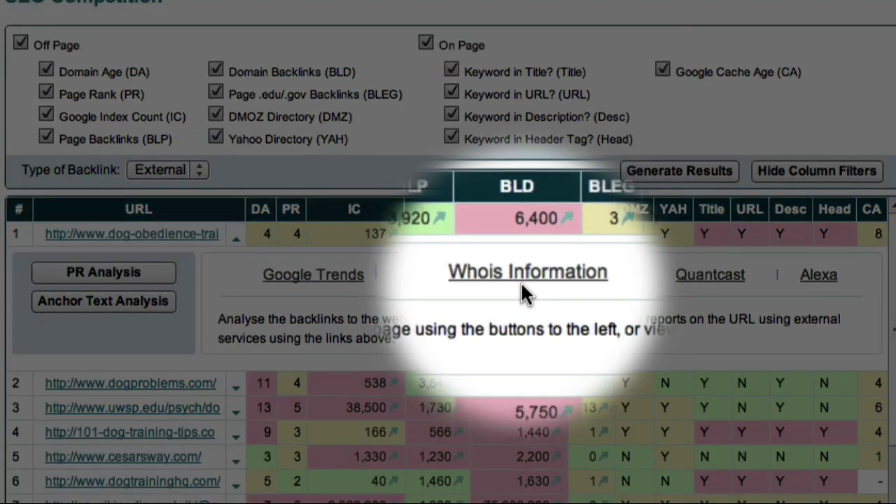
Look up dog-obedience-training-review.com in DomainTools Whois and review its ownership and hosting details.
left_click(520, 274)
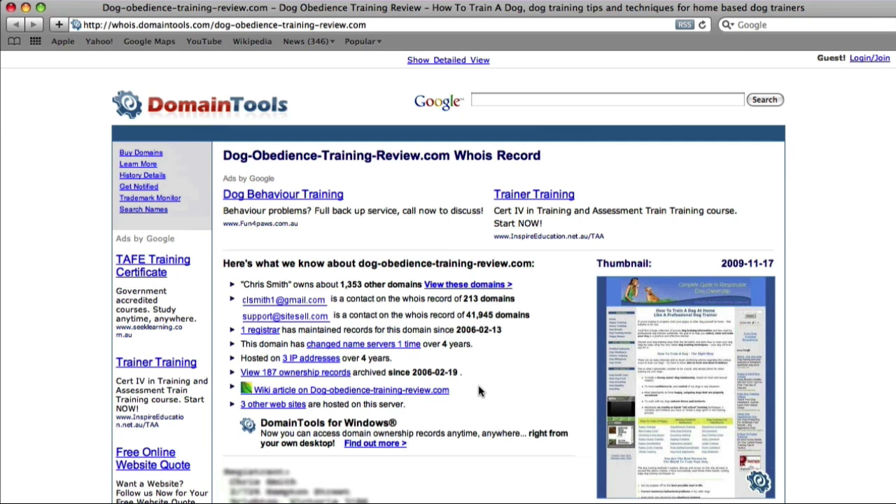
scroll(504, 392, "down", 3)
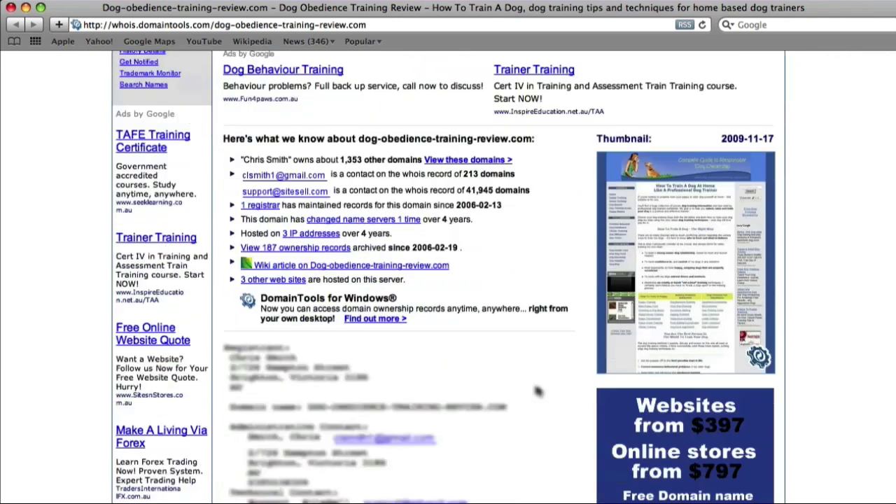
scroll(538, 391, "down", 1)
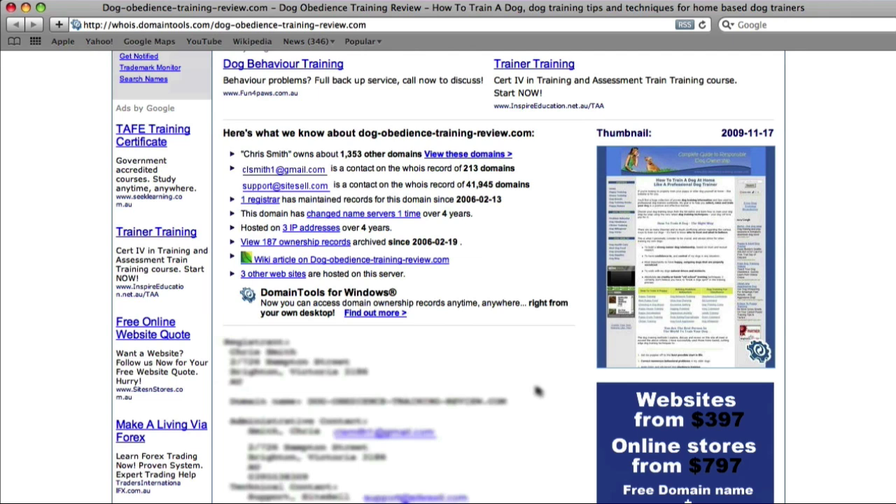
scroll(538, 392, "down", 3)
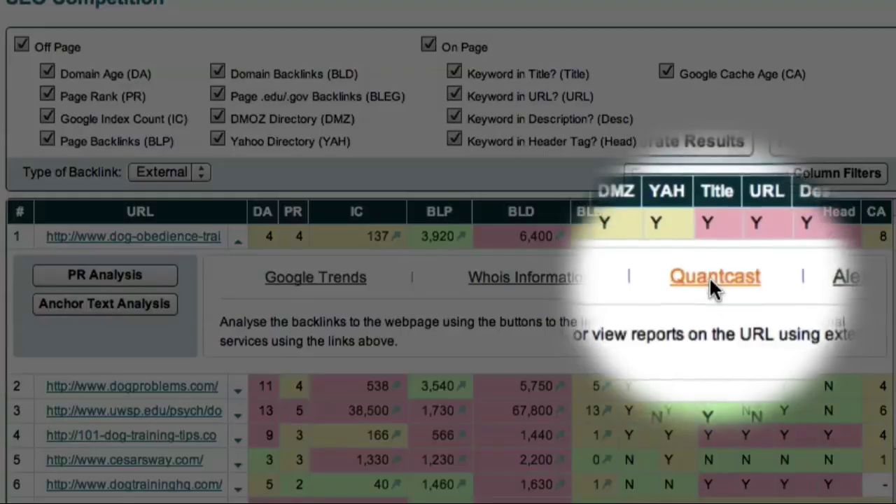
Open the Quantcast profile for dog-obedience-training-review.com from the first result.
left_click(712, 276)
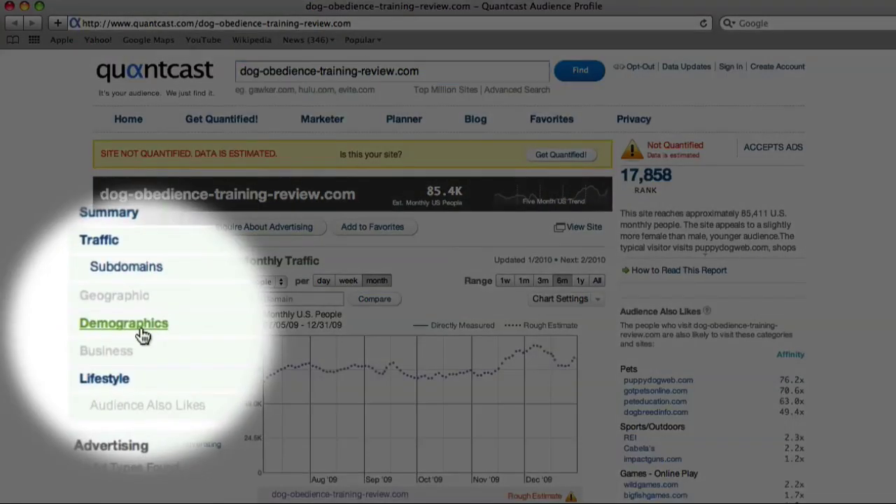
Review the site's Quantcast demographics: gender, age, ethnicity, income and education charts.
left_click(142, 332)
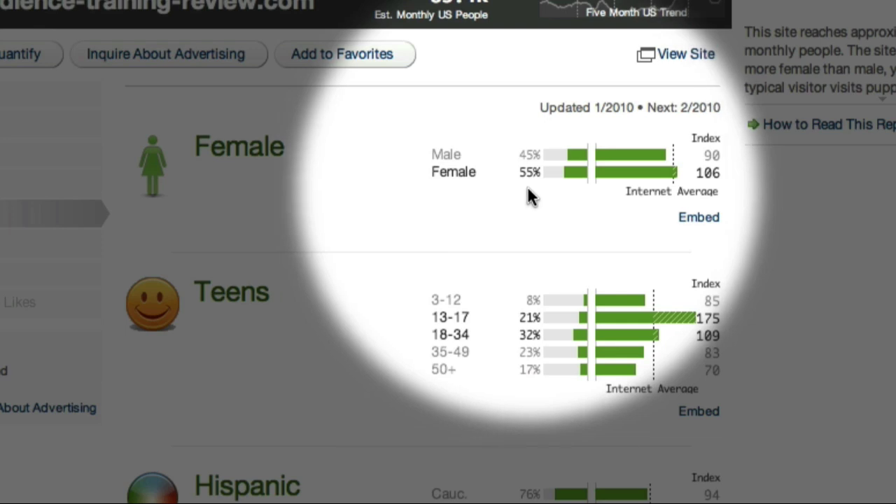
scroll(528, 196, "down", 4)
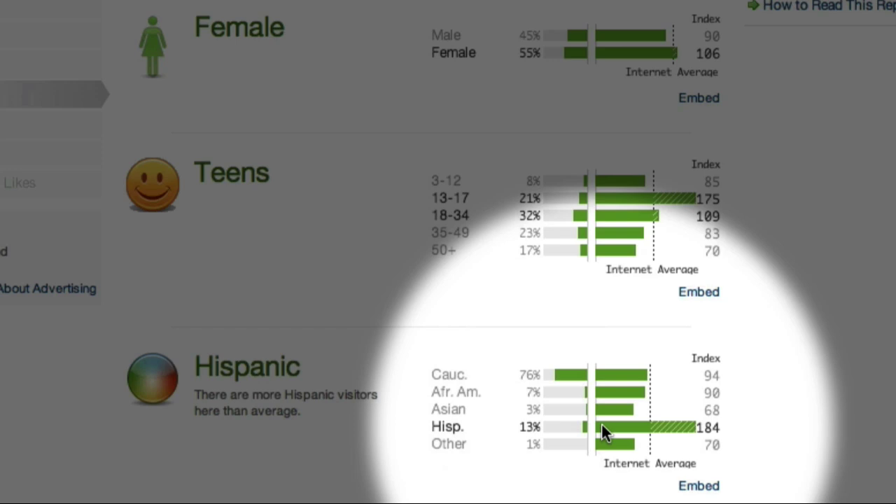
scroll(602, 425, "down", 3)
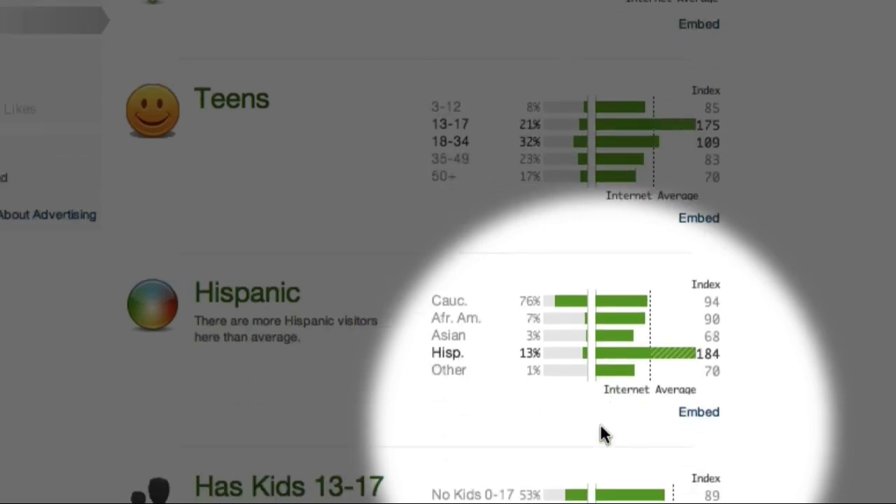
scroll(602, 434, "down", 1)
scroll(601, 426, "down", 8)
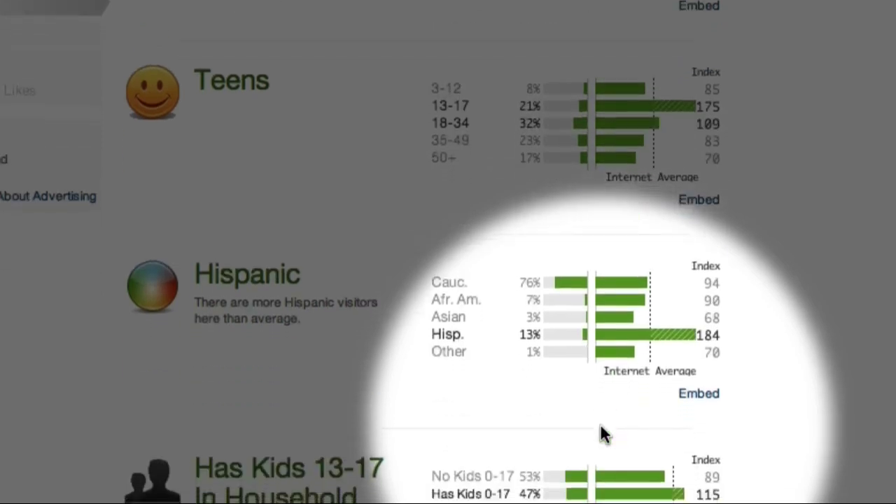
scroll(601, 427, "down", 7)
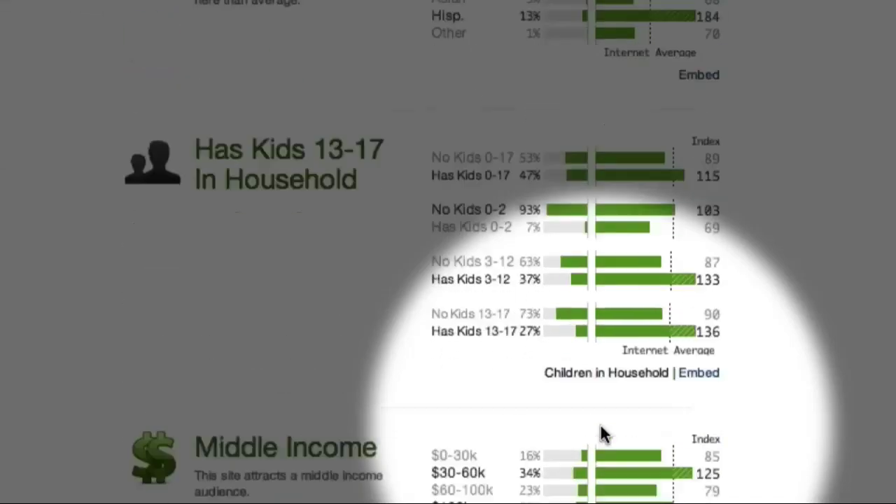
scroll(600, 427, "down", 5)
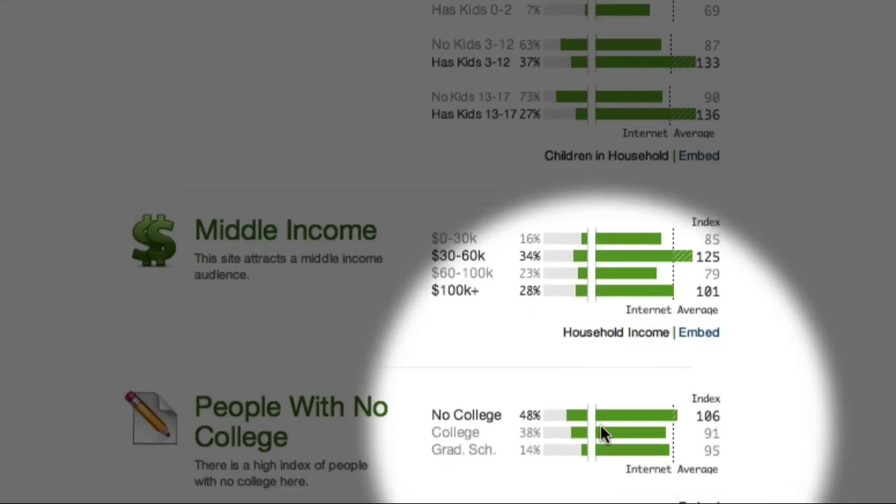
scroll(601, 427, "down", 2)
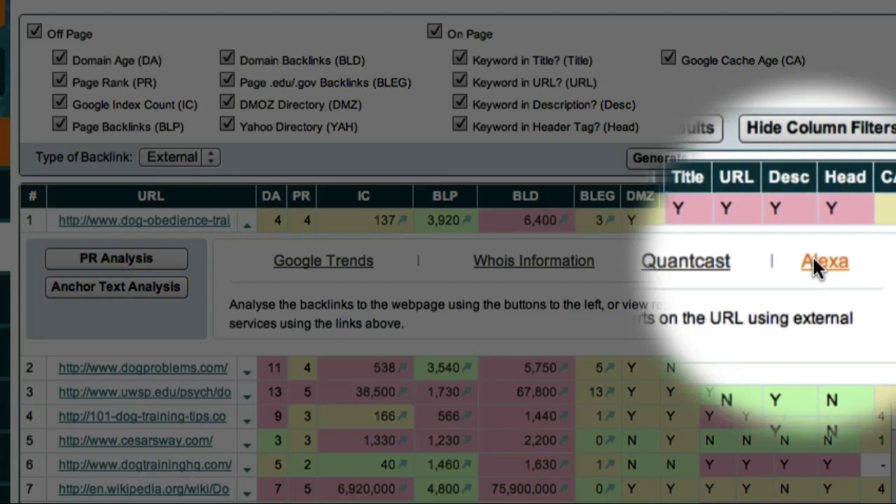
Open Alexa site info for dog-obedience-training-review.com from the first competition result.
left_click(824, 263)
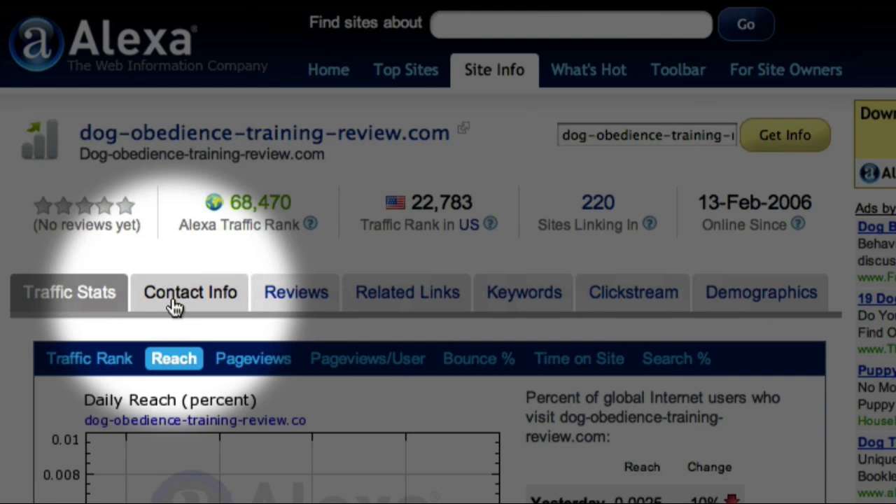
Check the site's Alexa contact info, then view its top search terms, led by dog training.
left_click(175, 308)
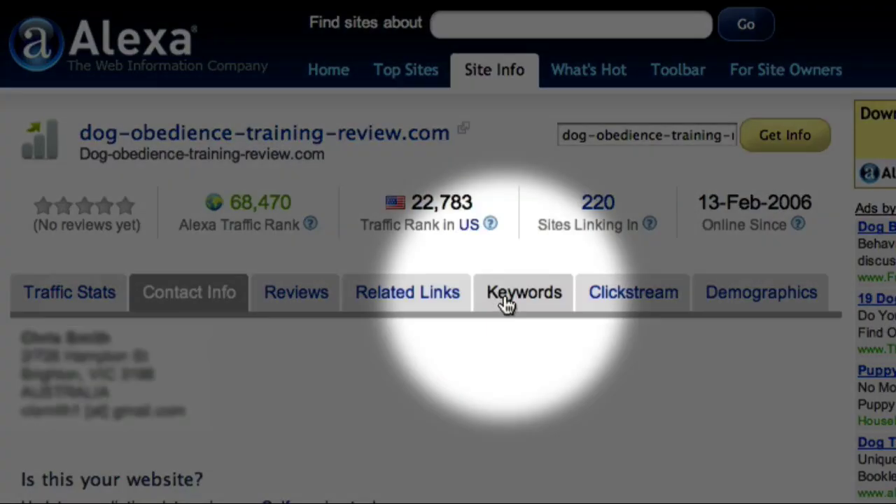
left_click(506, 302)
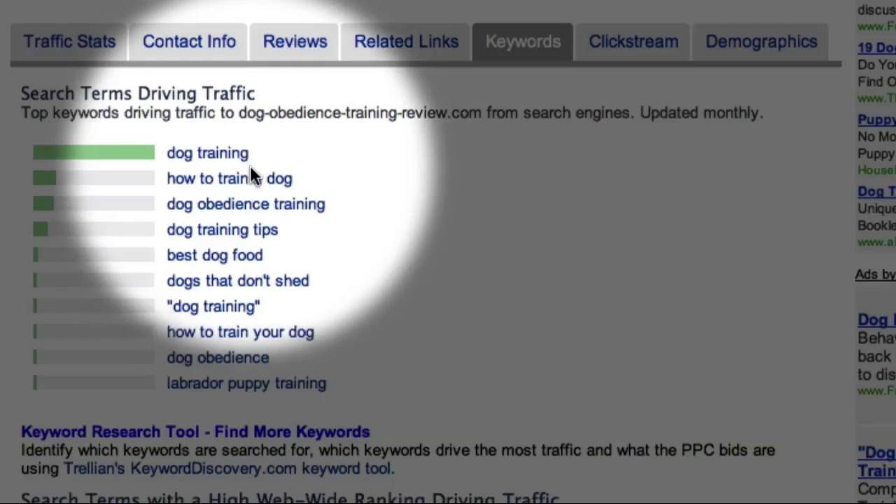
Check Alexa's upstream sites (google.com at 70.47%), then review the site's audience demographics.
left_click(238, 203)
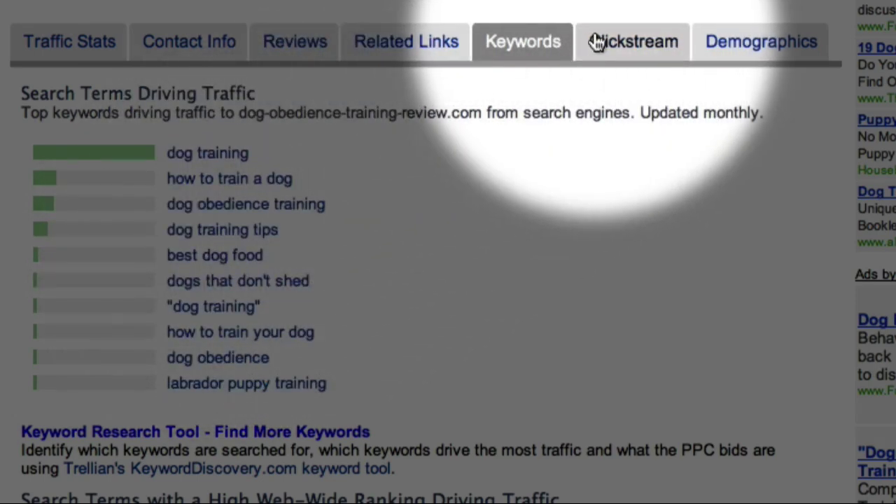
left_click(600, 42)
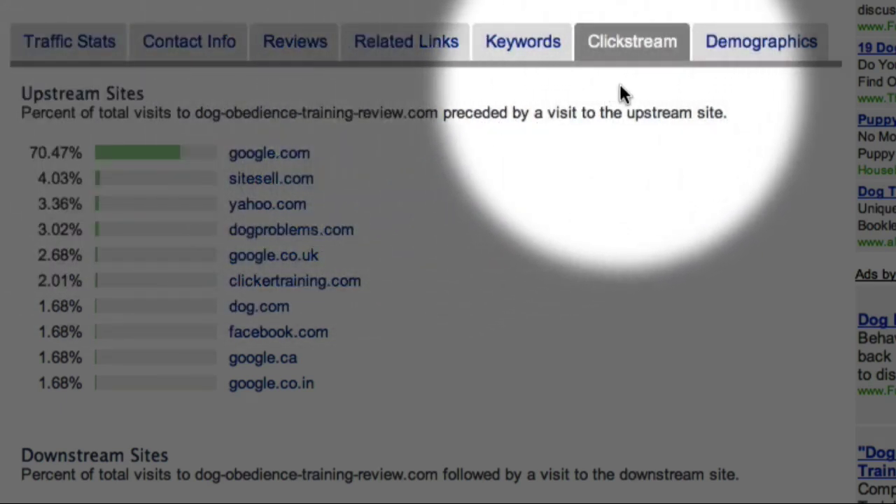
left_click(755, 47)
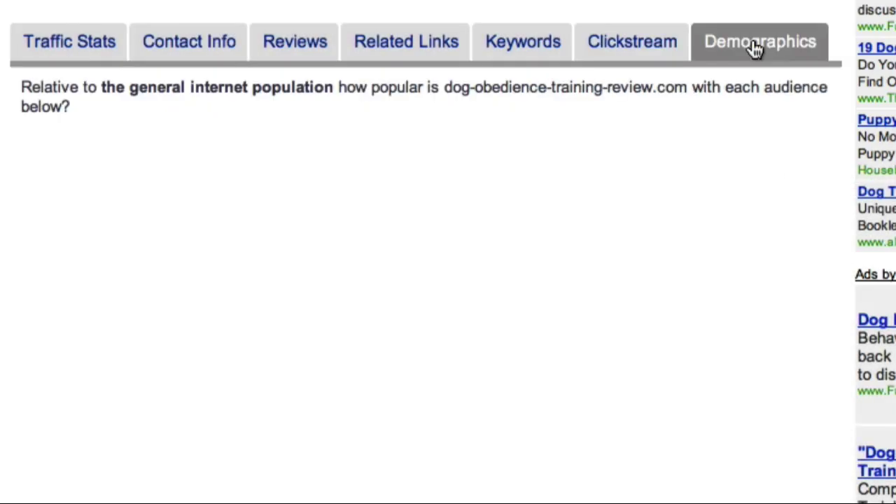
scroll(756, 48, "down", 3)
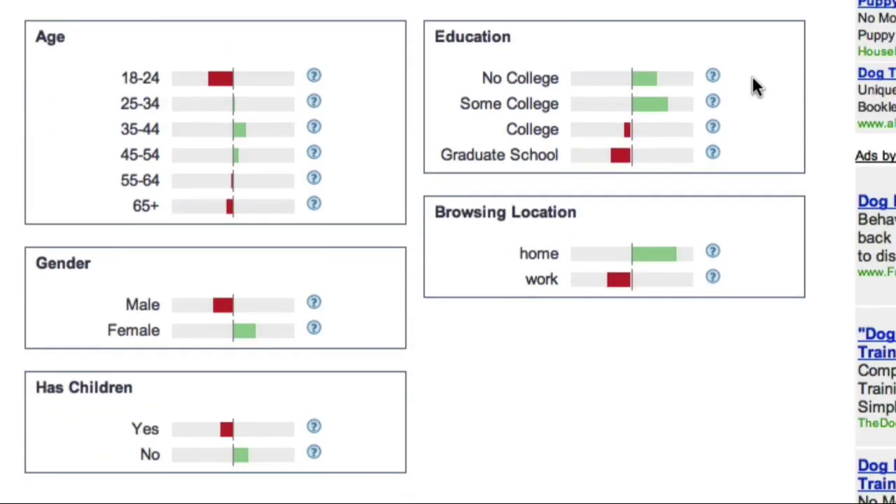